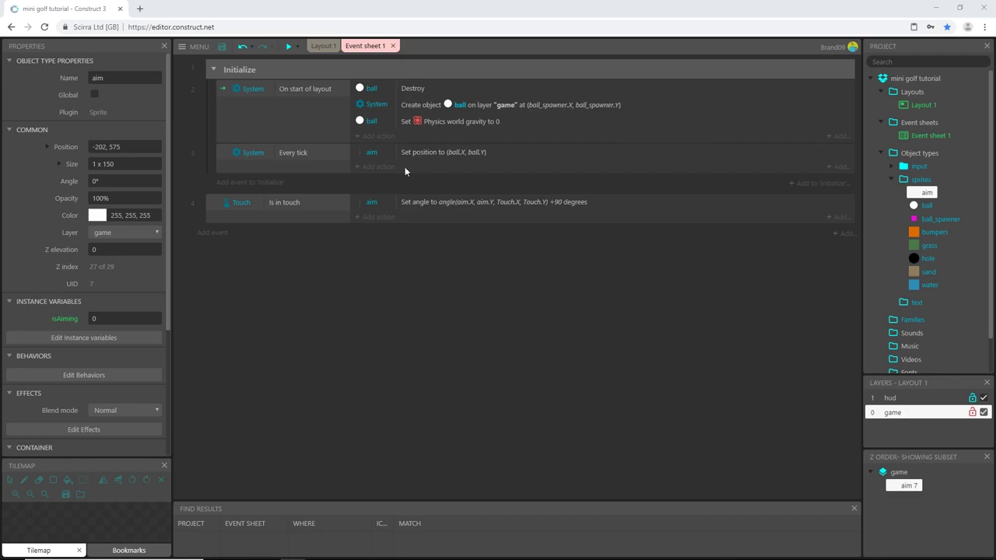
Insert a new Sprite object on Layout 1 and place it in the left margin beside the course
left_click(323, 46)
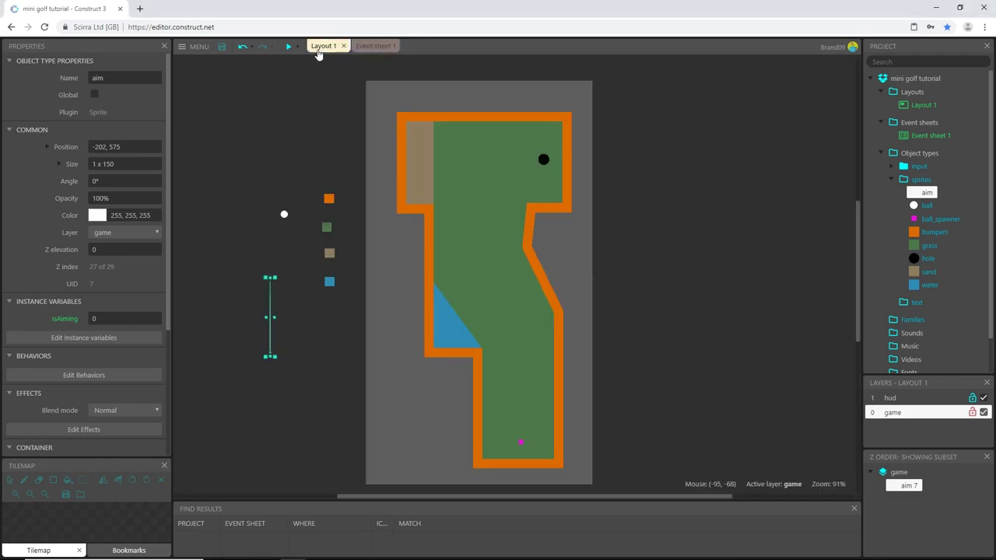
scroll(227, 345, "down", 2)
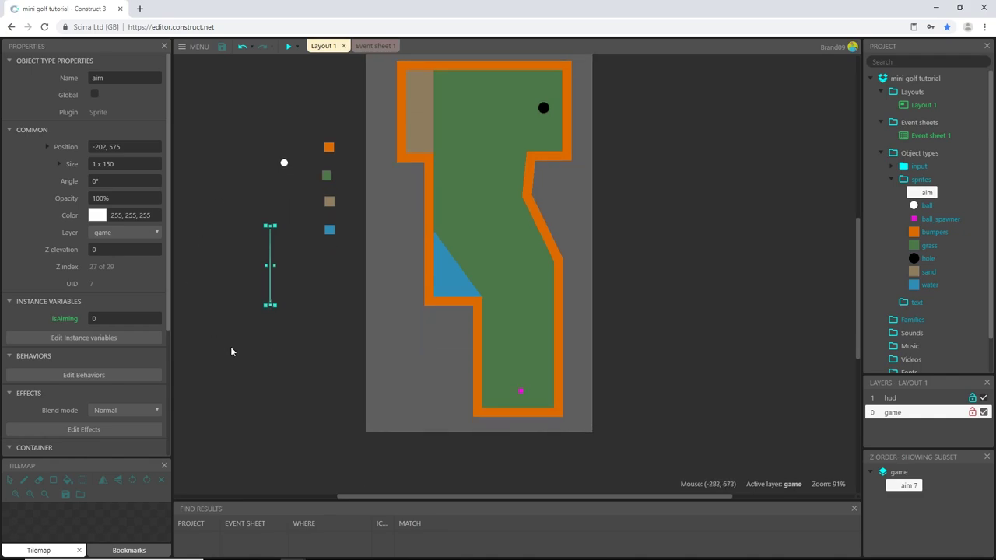
left_click(308, 323)
double_click(293, 333)
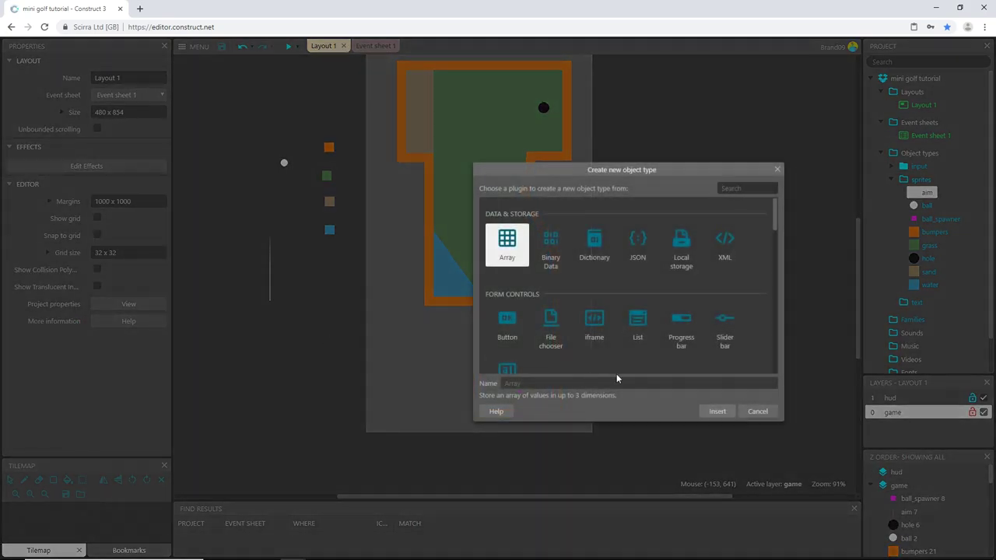
scroll(701, 334, "down", 5)
left_click(679, 304)
double_click(679, 304)
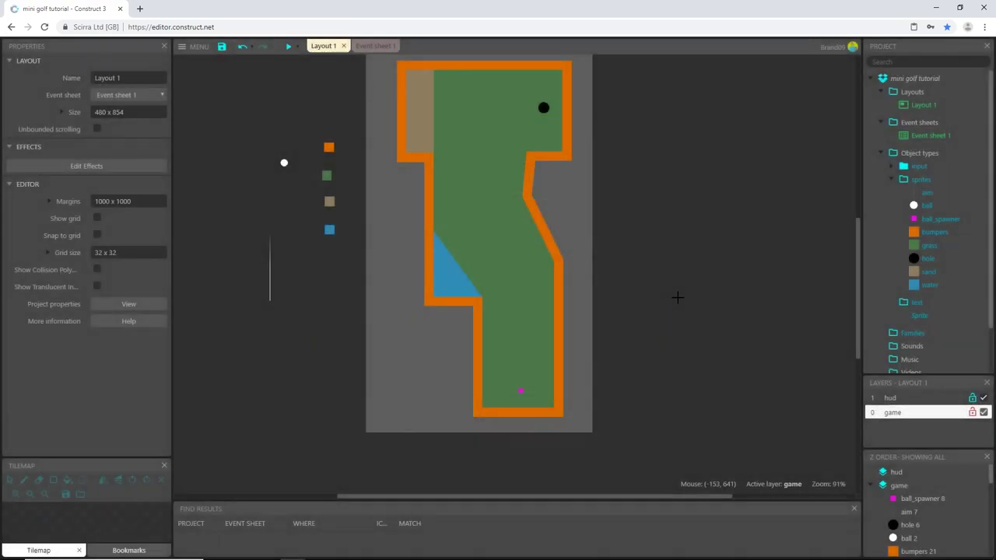
left_click(306, 331)
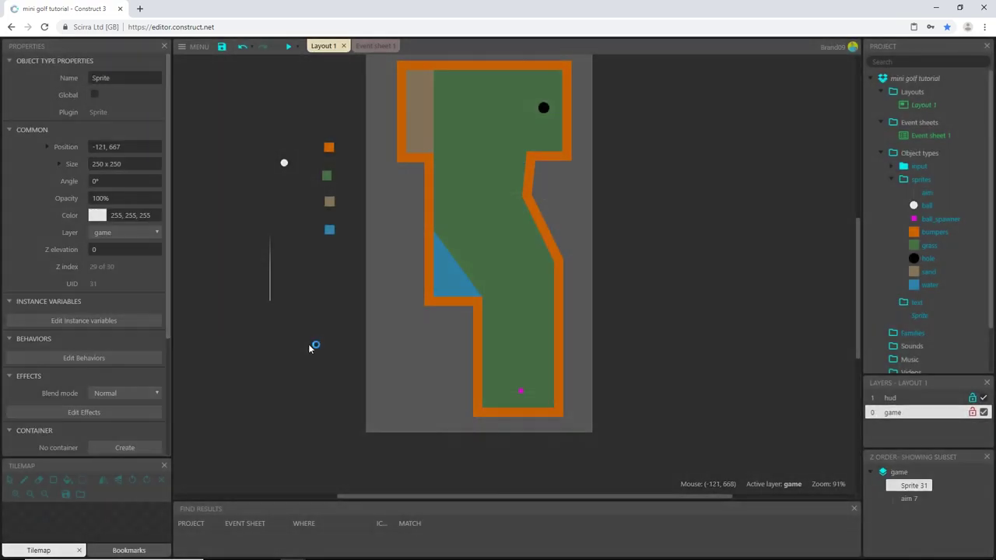
Resize the sprite's canvas to 51×51 pixels
left_click(470, 66)
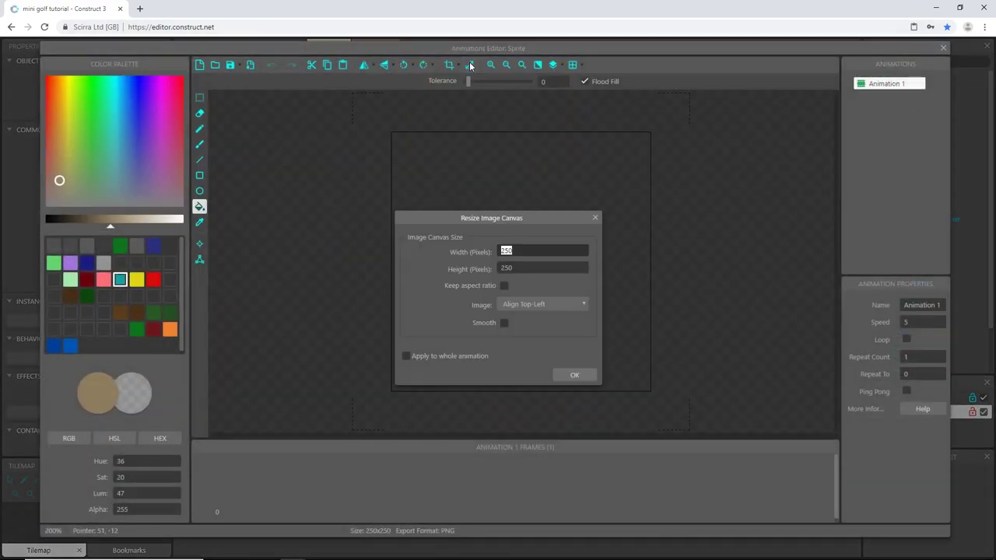
type("51")
key("Tab")
type("51")
key("Return")
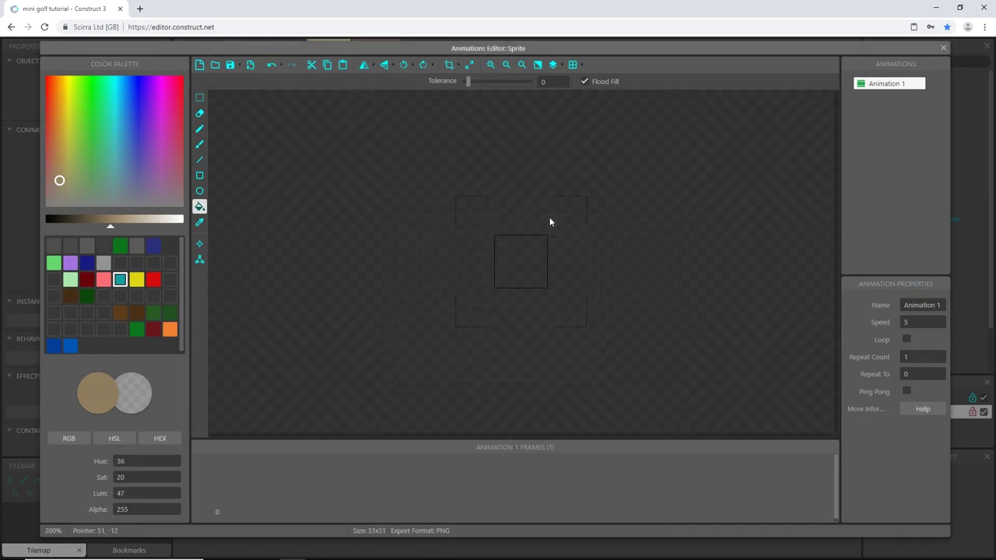
Draw a white ellipse outline filling the whole canvas, with green chosen as the next colour
scroll(557, 285, "up", 2)
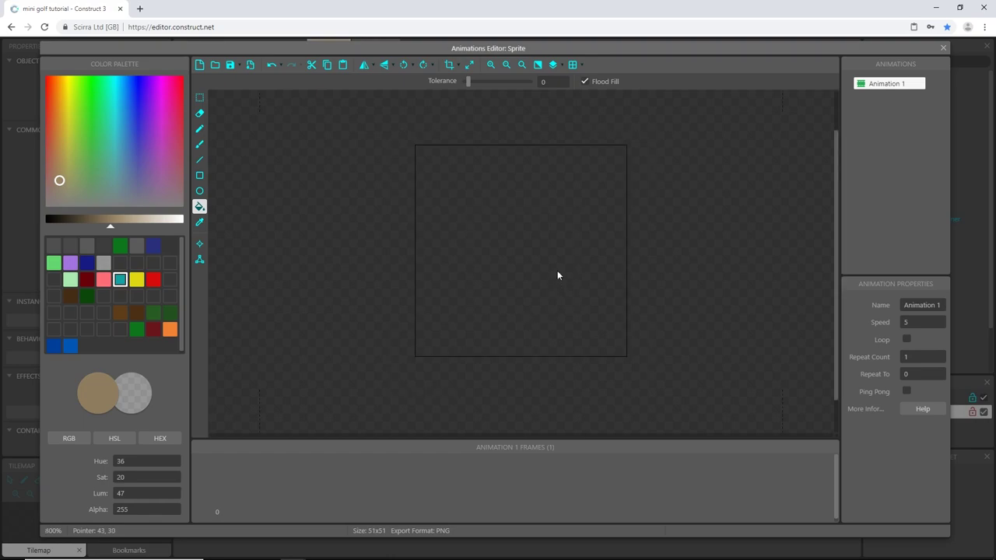
left_click(200, 192)
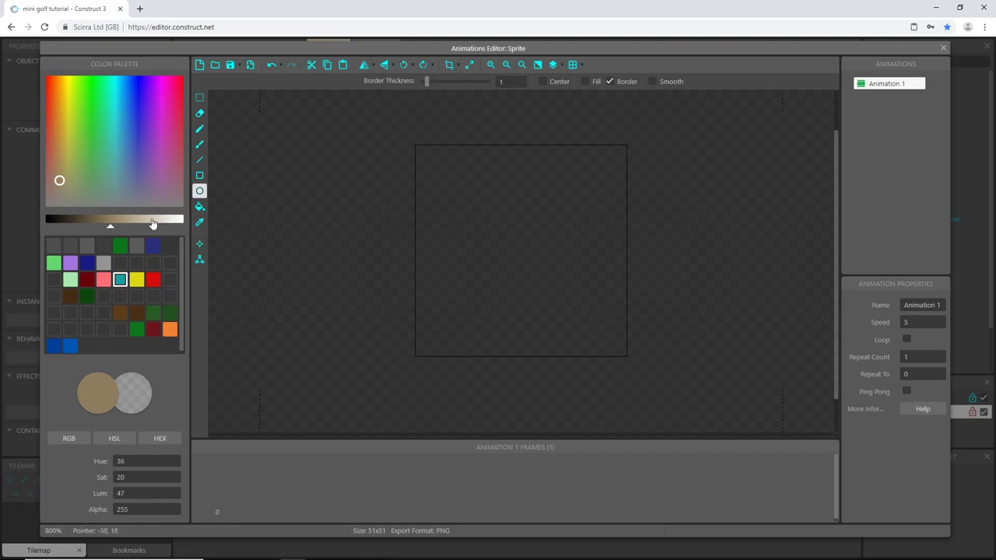
left_click_drag(110, 229, 188, 236)
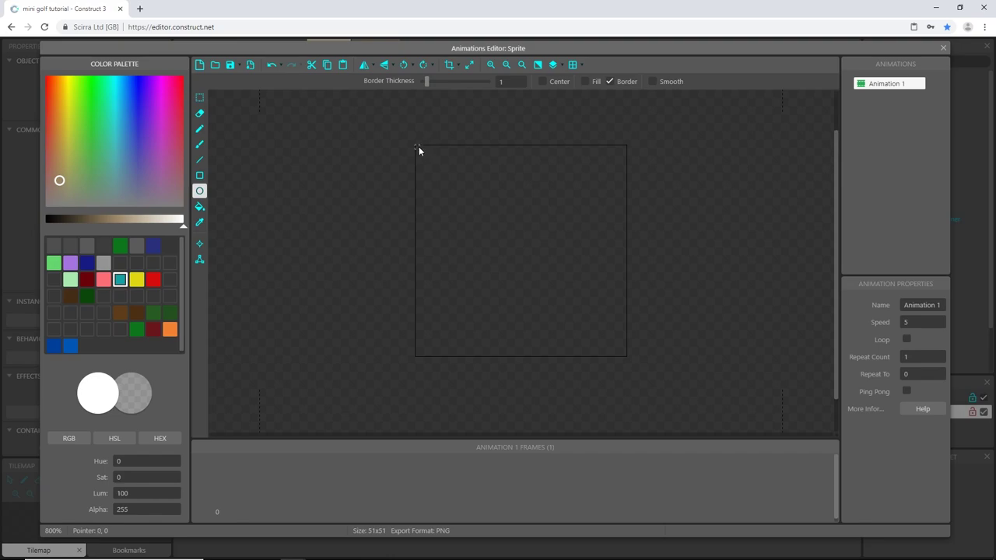
mouse_move(418, 147)
left_mouse_down()
mouse_move(522, 262)
mouse_move(627, 342)
mouse_move(626, 355)
left_mouse_up()
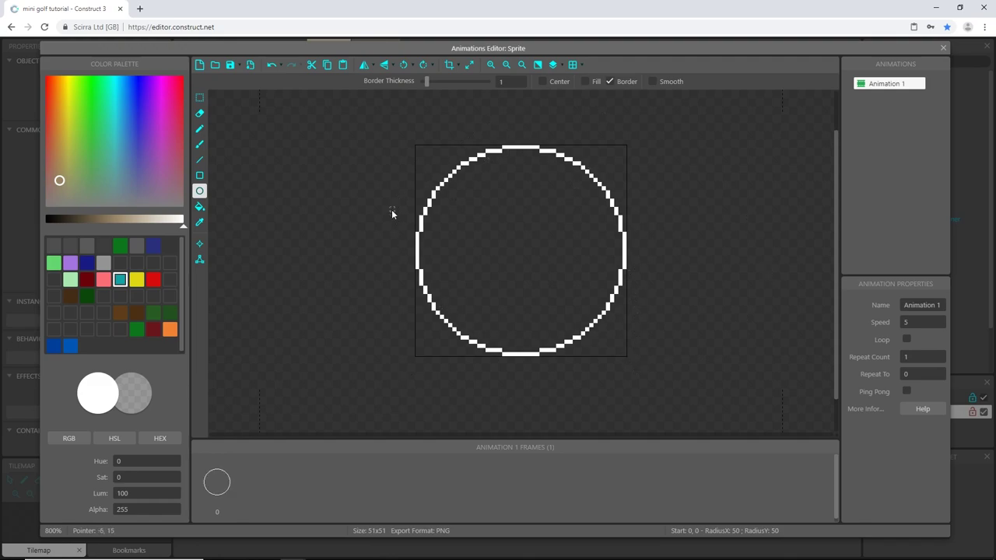
left_click(121, 246)
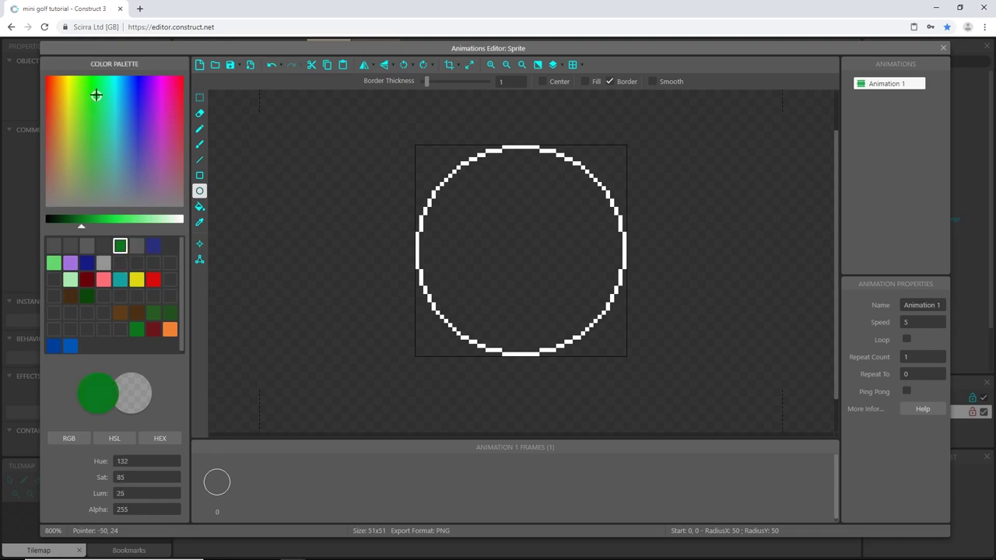
Adjust the green to saturation 70, lightness 29 and flood-fill the circle with it
left_click(100, 223)
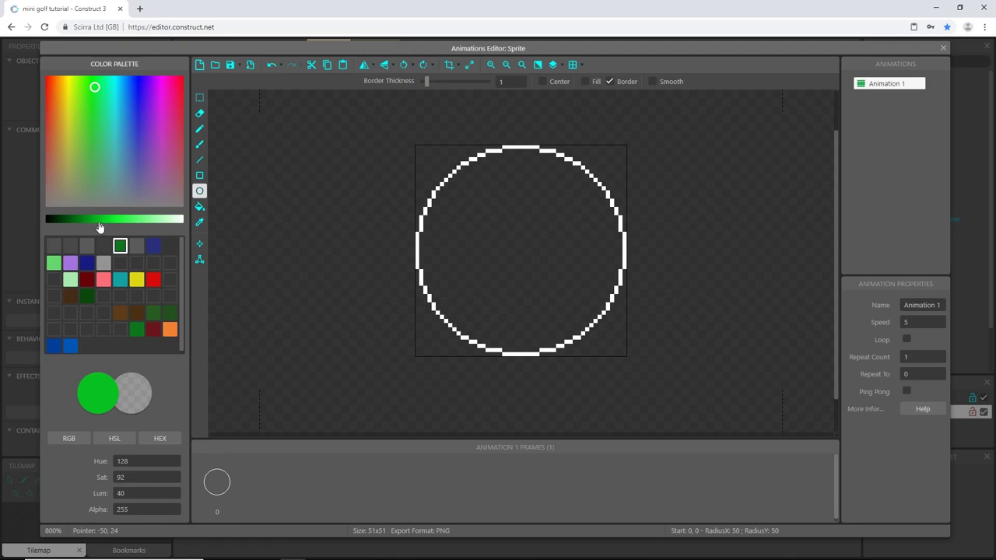
double_click(152, 476)
key("Down")
key("Down")
key("Down")
key("Down")
key("Down")
key("Down")
key("Down")
key("Down")
key("Down")
key("Down")
key("Down")
key("Down")
key("Down")
key("Down")
key("Down")
key("Down")
key("Down")
key("Down")
key("Down")
key("Down")
key("Down")
key("Down")
key("Down")
key("Down")
key("Down")
key("Up")
key("Up")
key("Up")
key("Up")
key("Up")
key("Up")
key("Up")
key("Up")
key("Up")
key("Up")
key("Up")
key("Up")
key("Up")
key("Up")
key("Up")
key("Up")
key("Up")
key("Up")
key("Up")
key("Up")
double_click(136, 493)
key("Down")
key("Down")
key("Down")
key("Down")
key("Down")
key("Down")
key("Down")
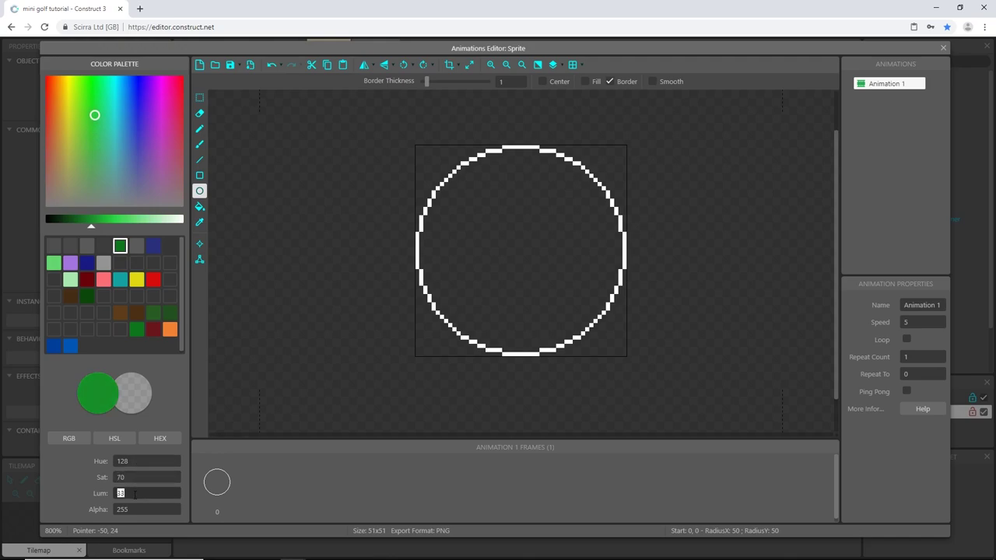
left_click(87, 224)
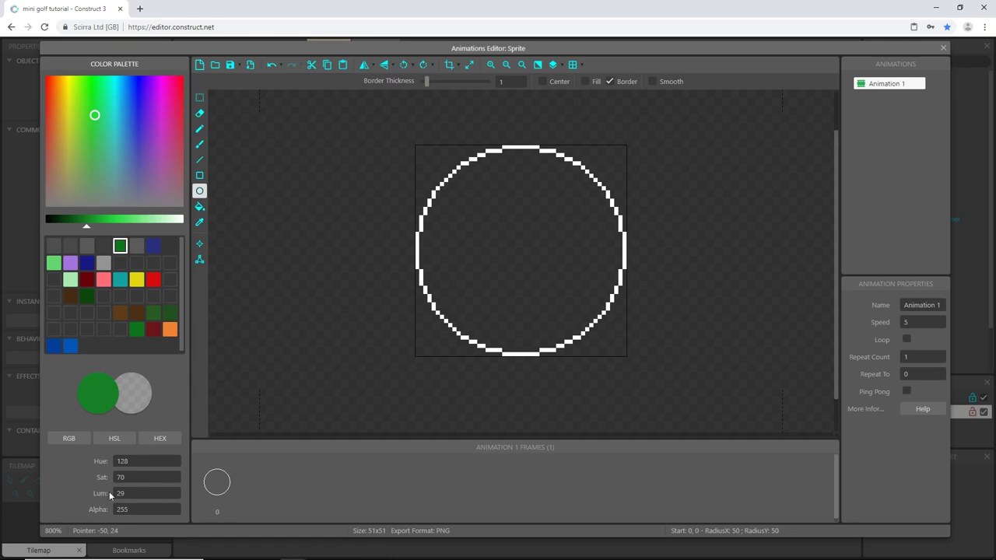
left_click(199, 208)
left_click(518, 239)
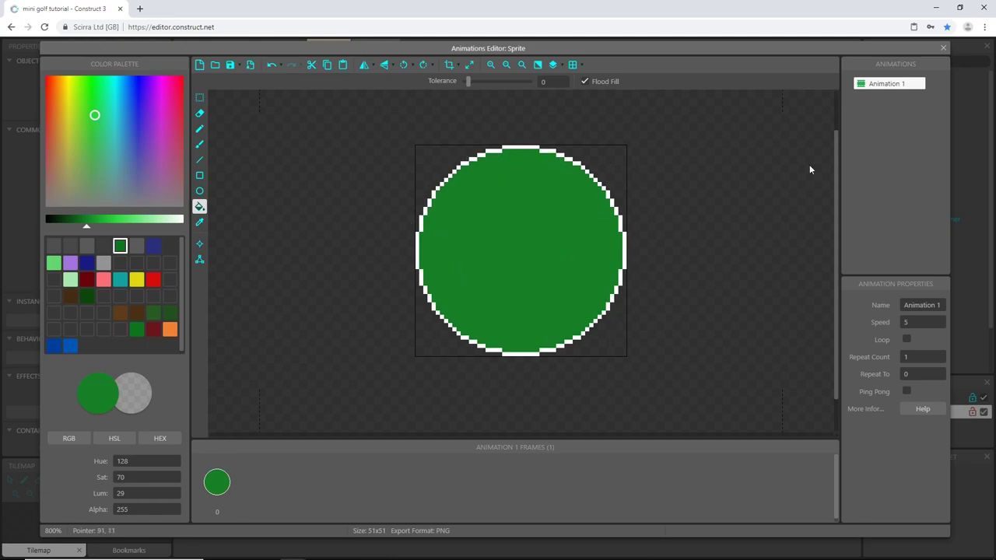
Centre the sprite's origin image point at 25.5, 25.5
left_click(198, 260)
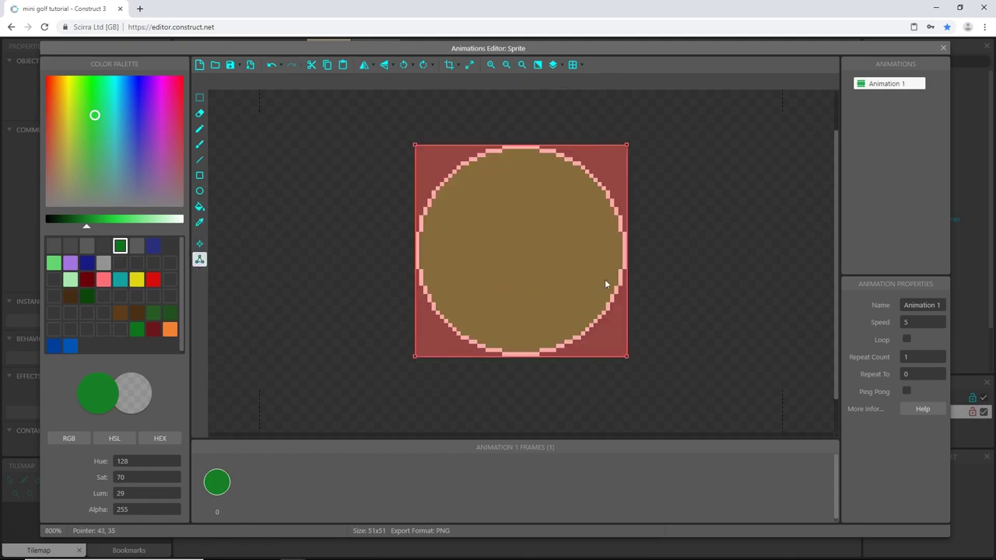
left_click(200, 246)
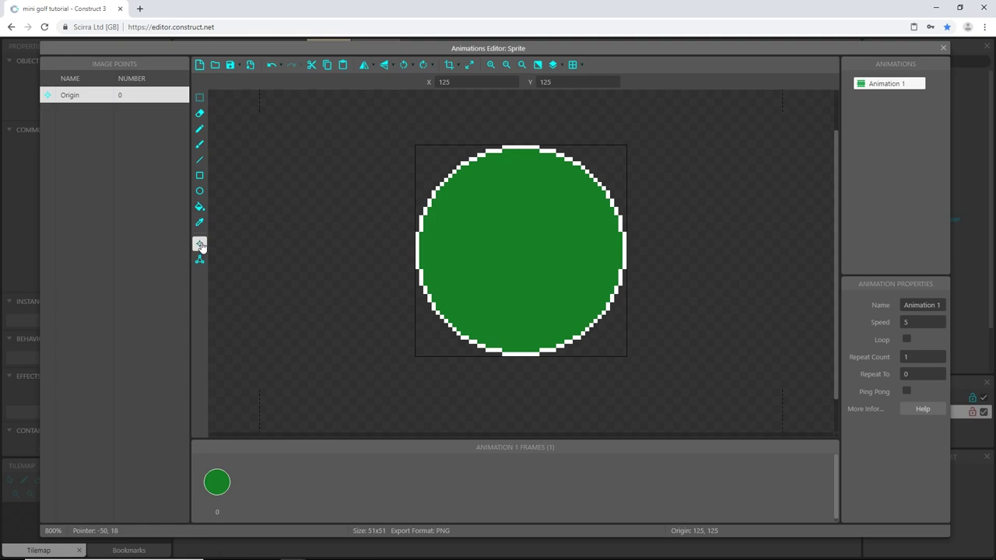
key("KP_5")
Return to the layout and change the sprite's Name property from Sprite to btn_swing
left_click(943, 48)
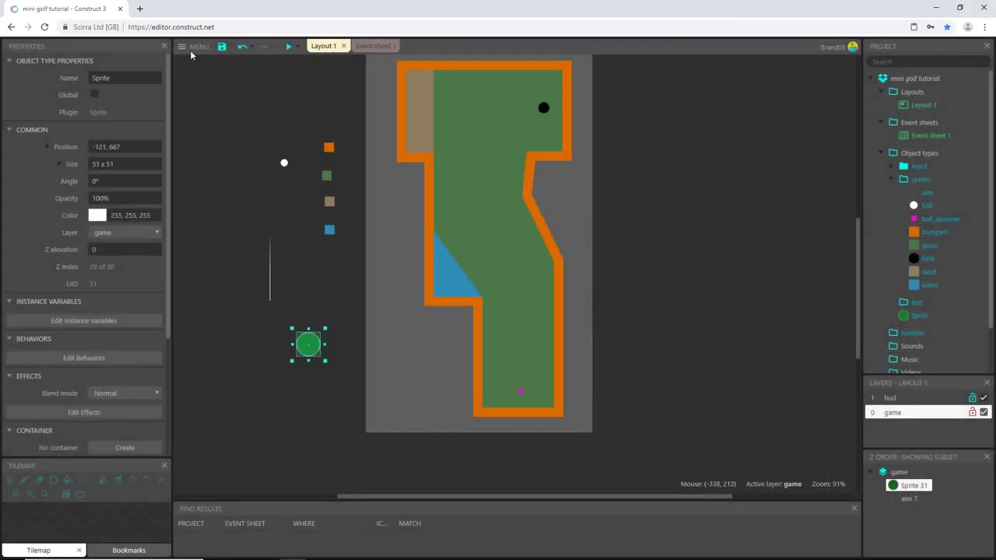
left_click(126, 78)
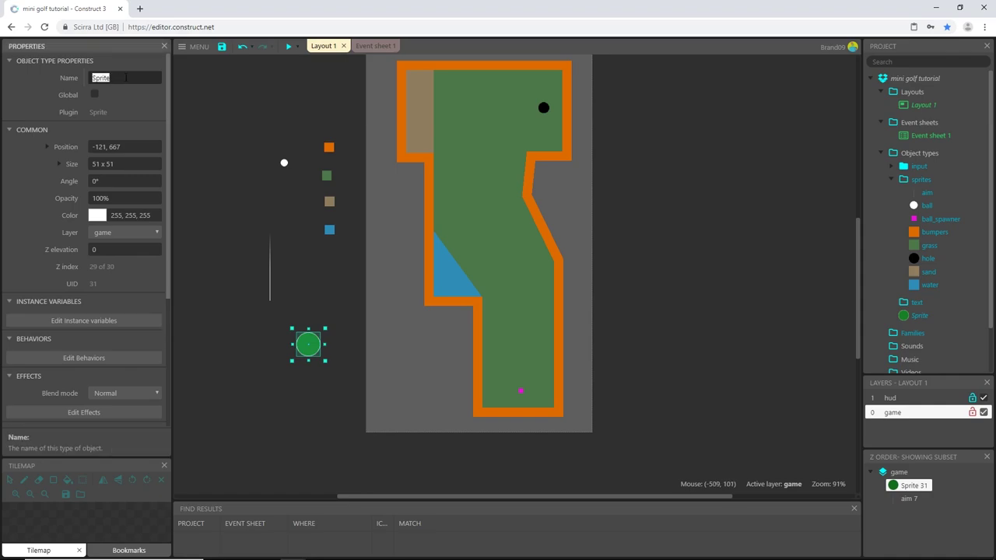
type("b")
type("tn_swing")
key("Return")
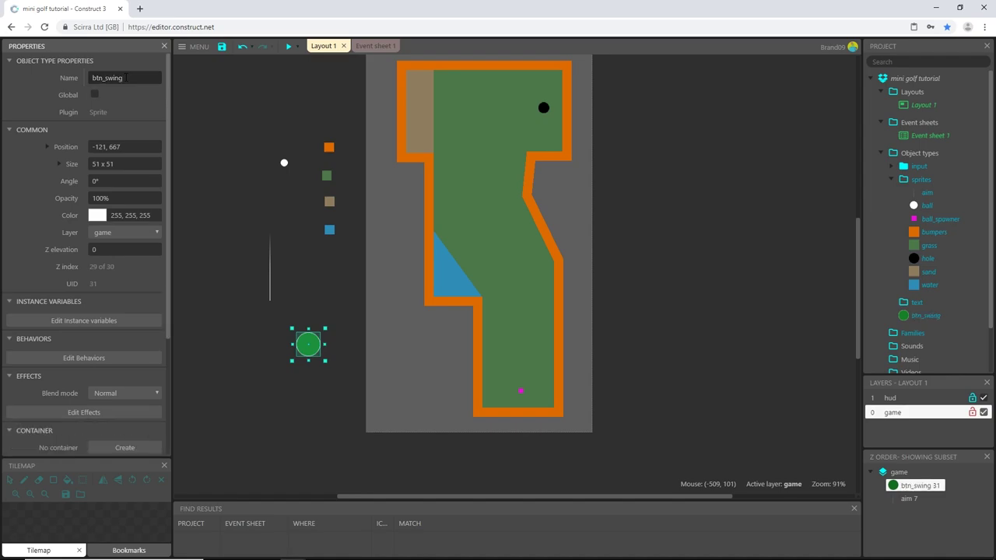
right_click(309, 352)
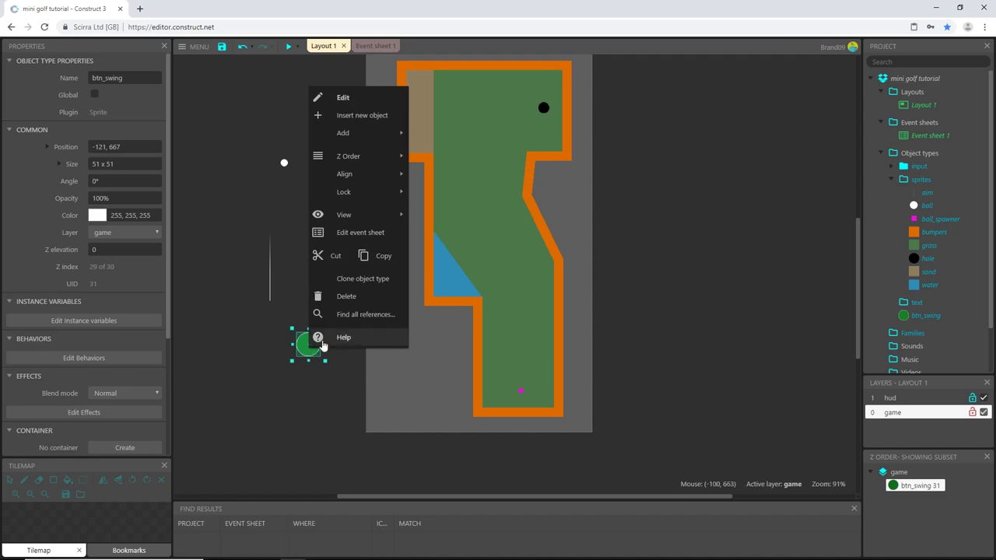
Clone btn_swing as btn_swing2, place it below the original, and open its image
left_click(355, 282)
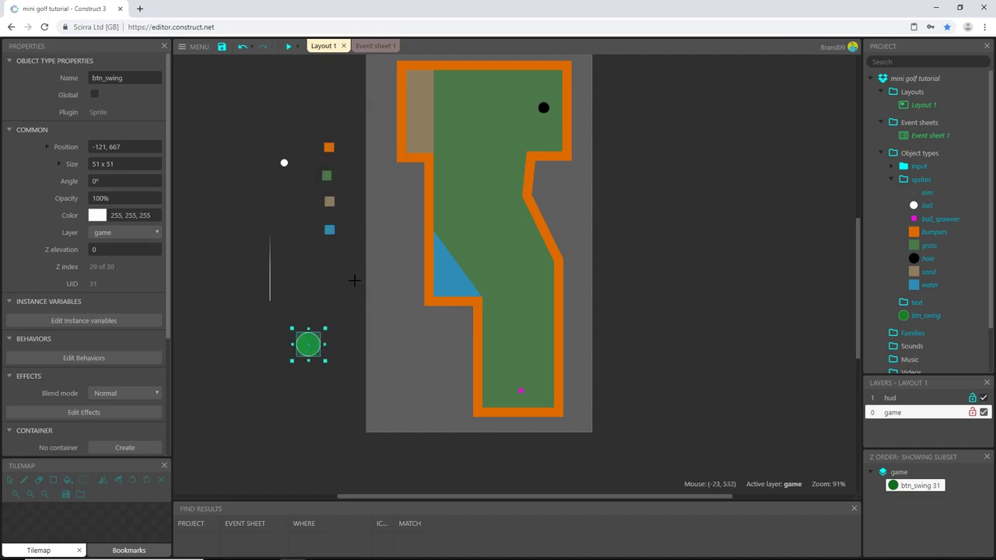
left_click(309, 387)
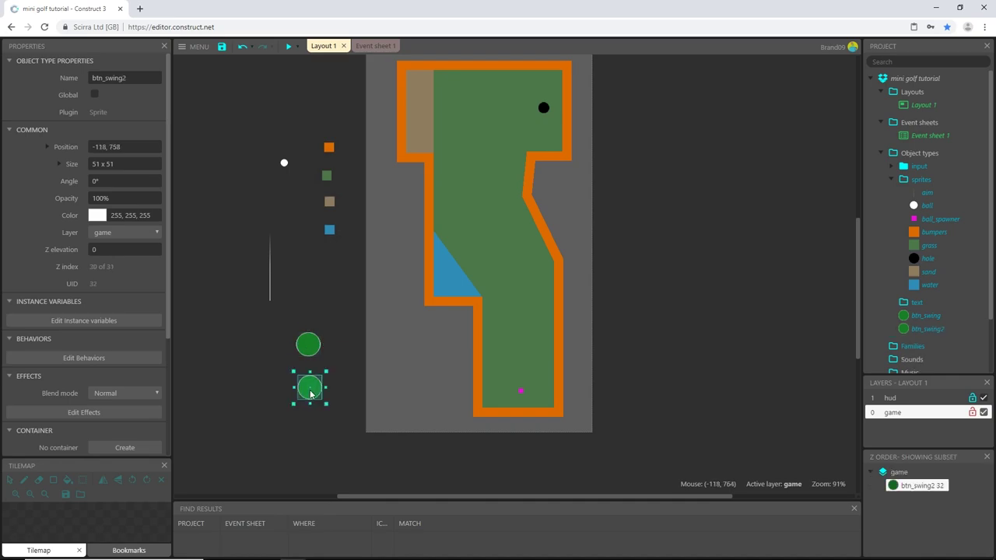
double_click(310, 394)
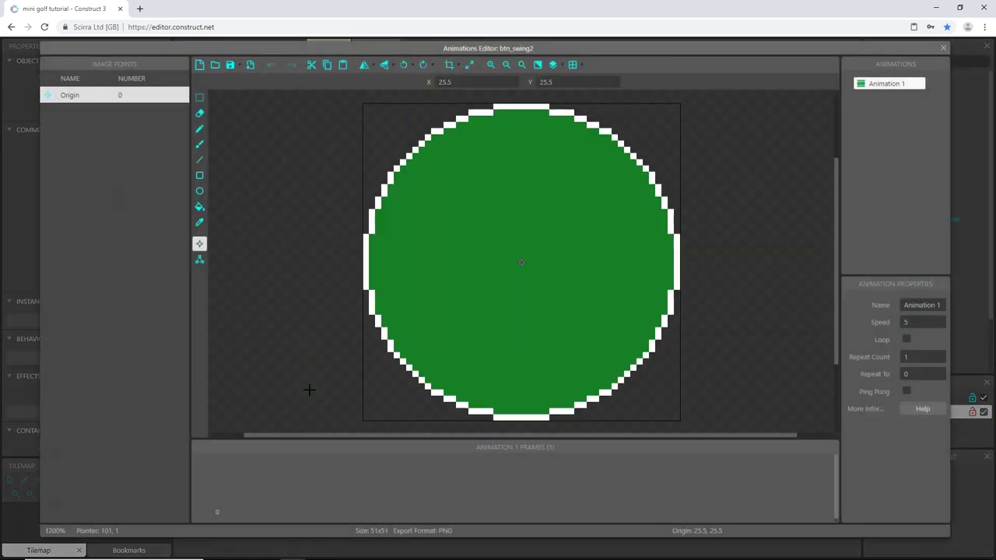
Flood-fill btn_swing2's circle with dark red, verify its origin, and close the editor
left_click(199, 207)
left_click(153, 280)
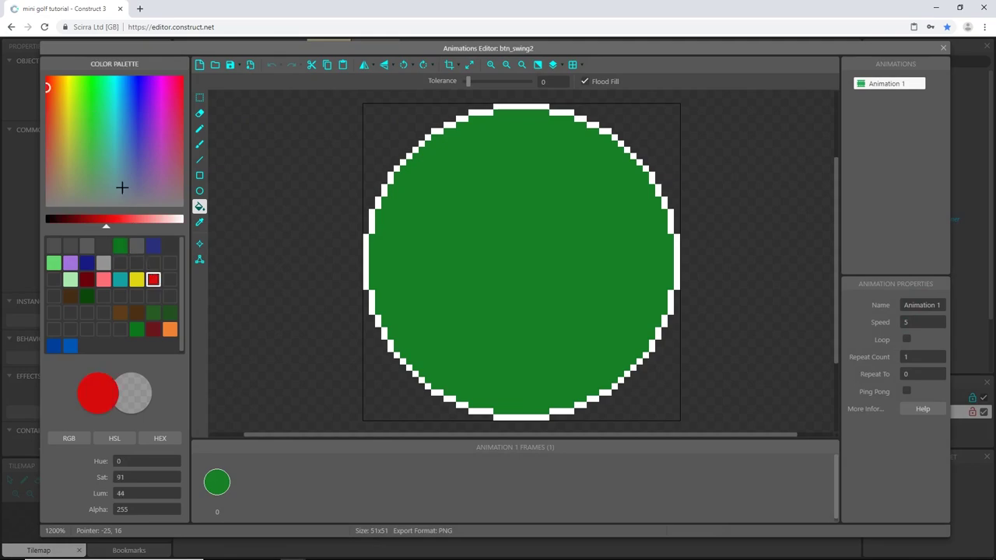
left_click_drag(98, 221, 91, 223)
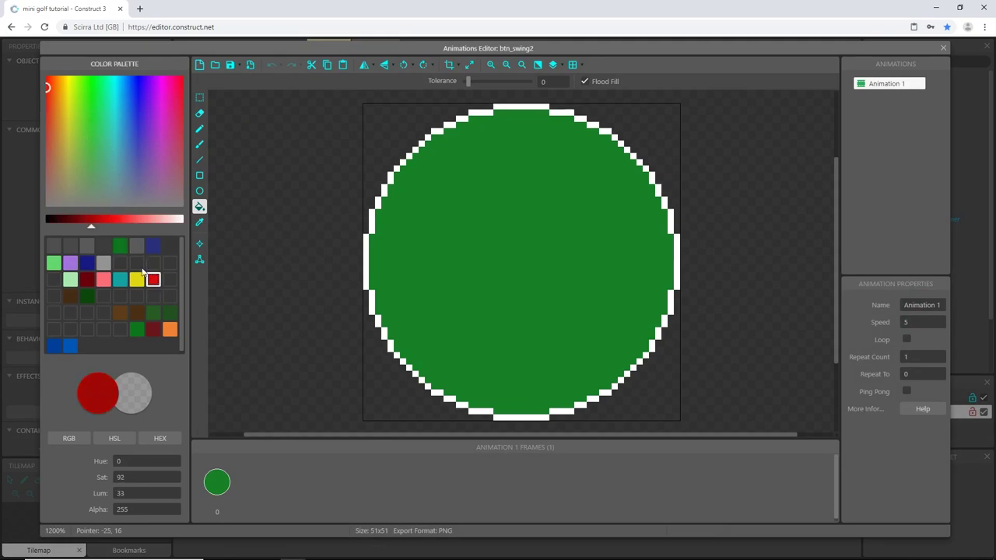
left_click(520, 244)
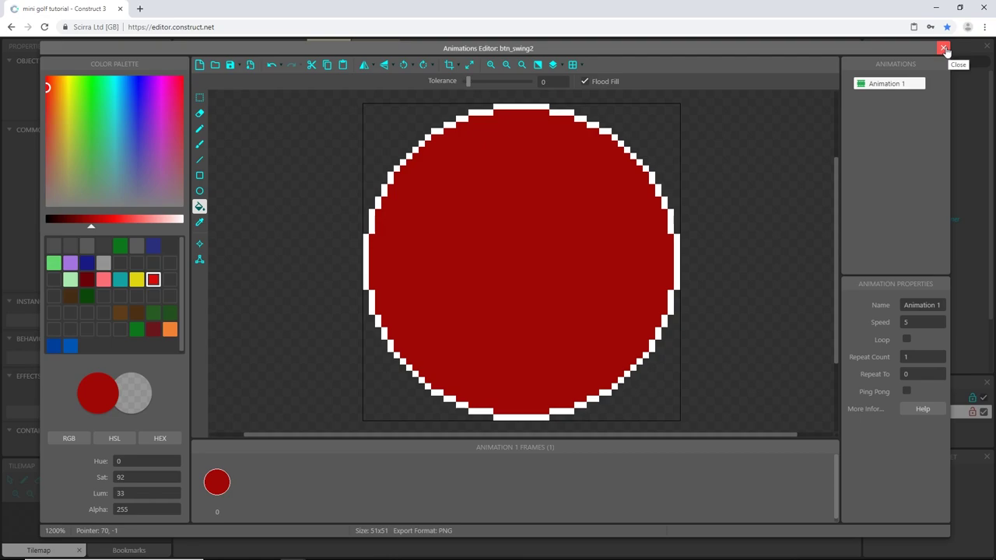
left_click(199, 259)
left_click(199, 245)
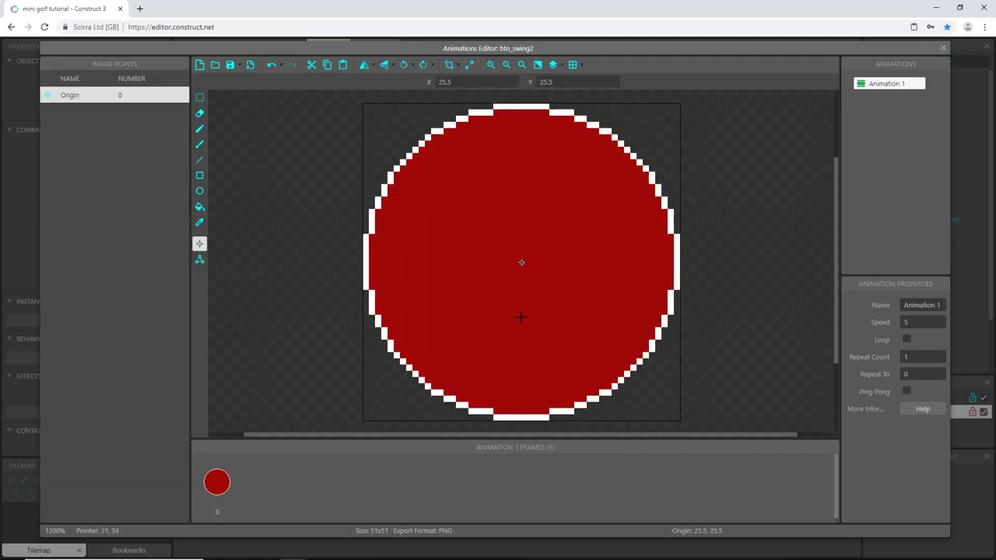
left_click(945, 49)
Position the red button directly above green btn_swing at the course's lower left, then preview
left_click_drag(315, 392, 392, 346)
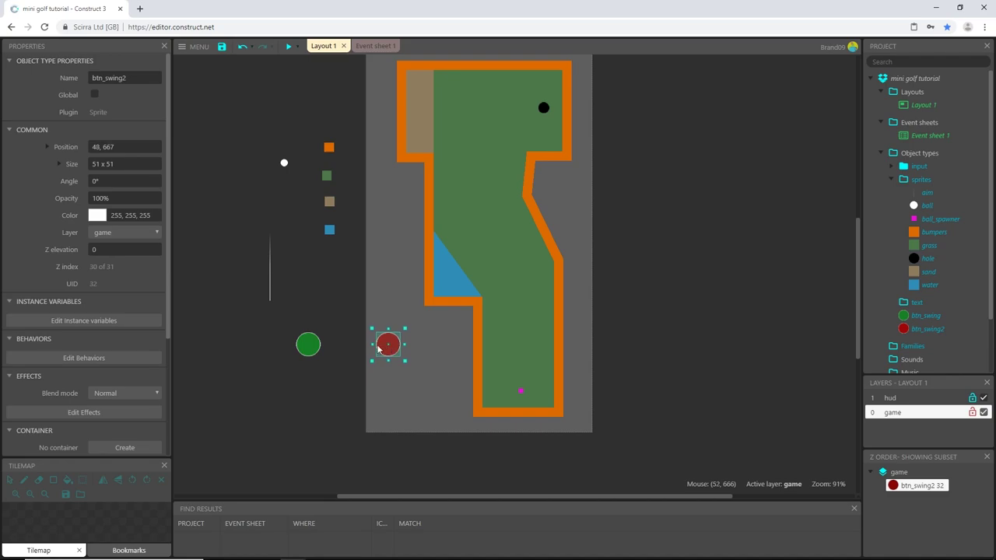
left_click_drag(309, 346, 391, 402)
left_click_drag(389, 345, 392, 359)
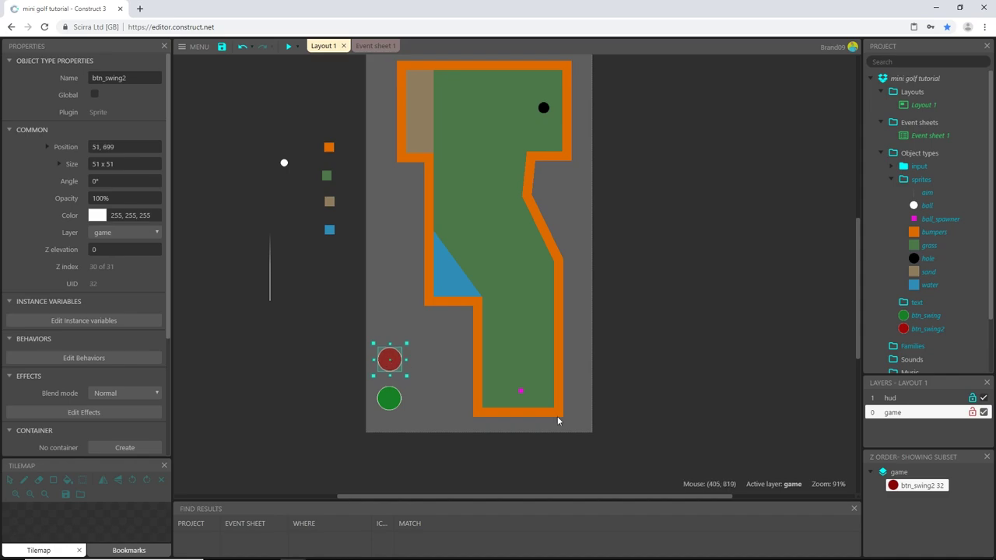
left_click(288, 47)
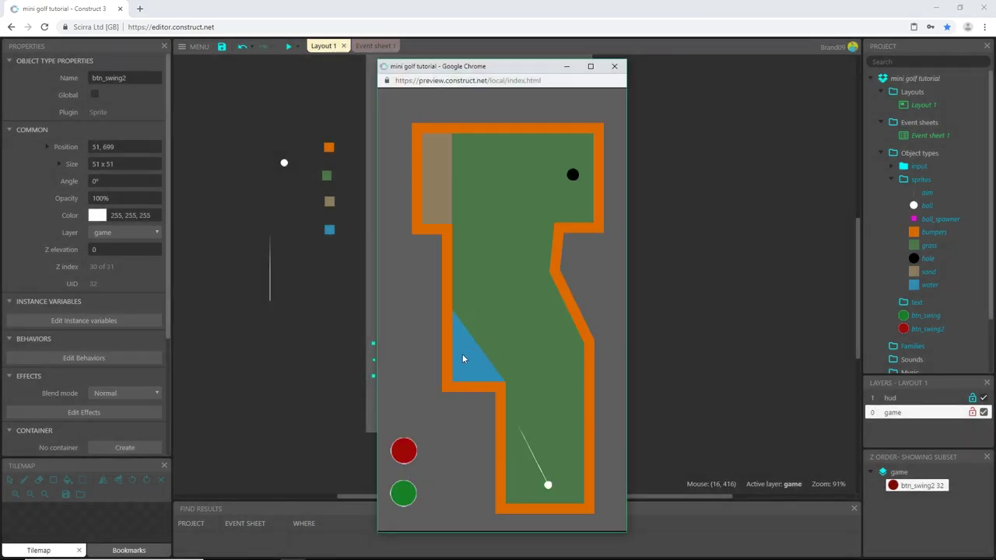
left_click(614, 66)
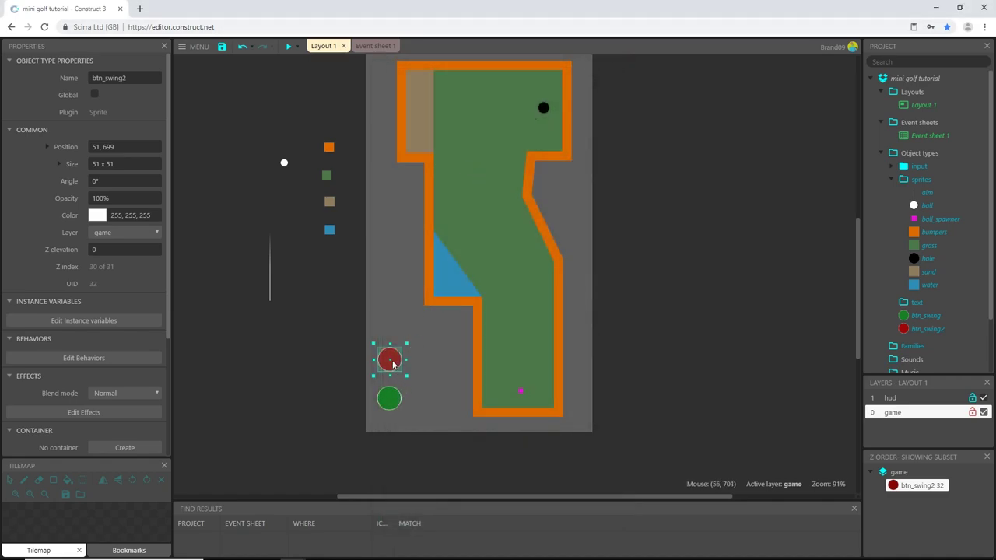
Rename the red btn_swing2 object to btn_reset
left_click(135, 77)
type("bt")
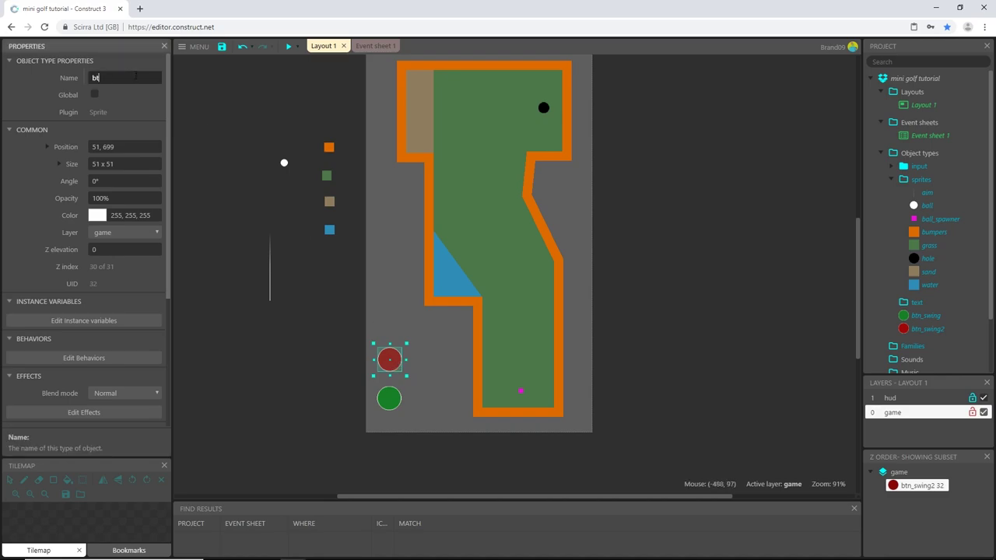
type("n_reset")
key("Return")
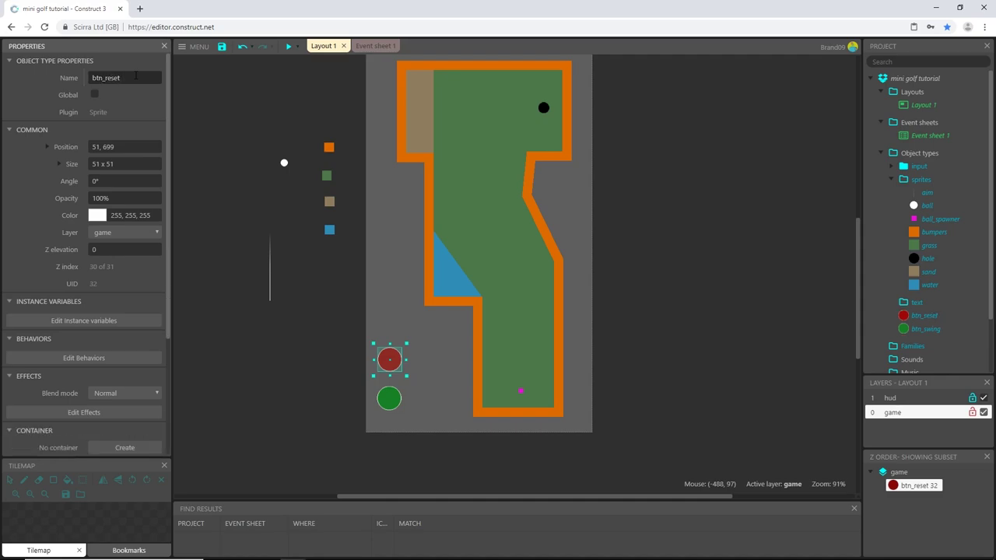
Add a Touch 'On tap object' event for btn_swing on Event sheet 1
left_click(369, 47)
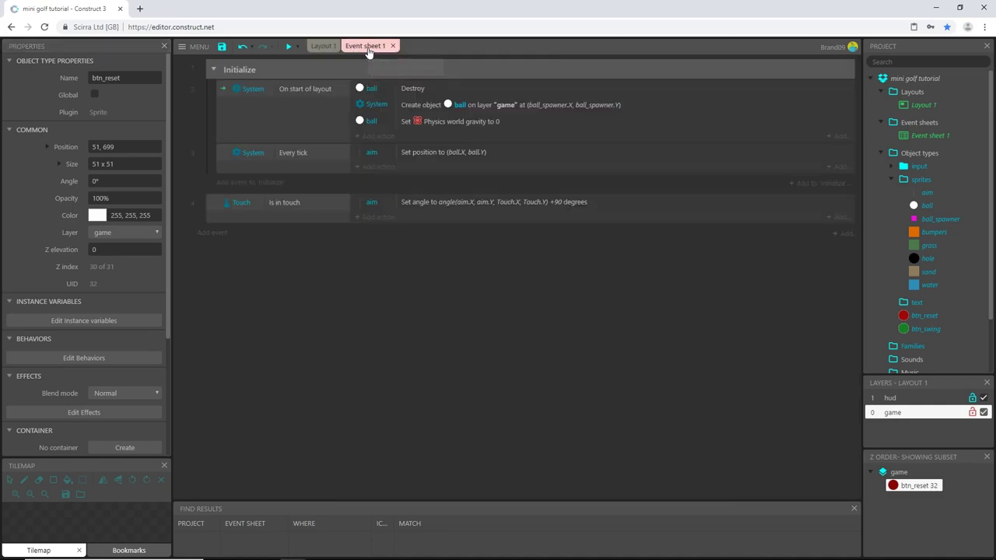
left_click(217, 236)
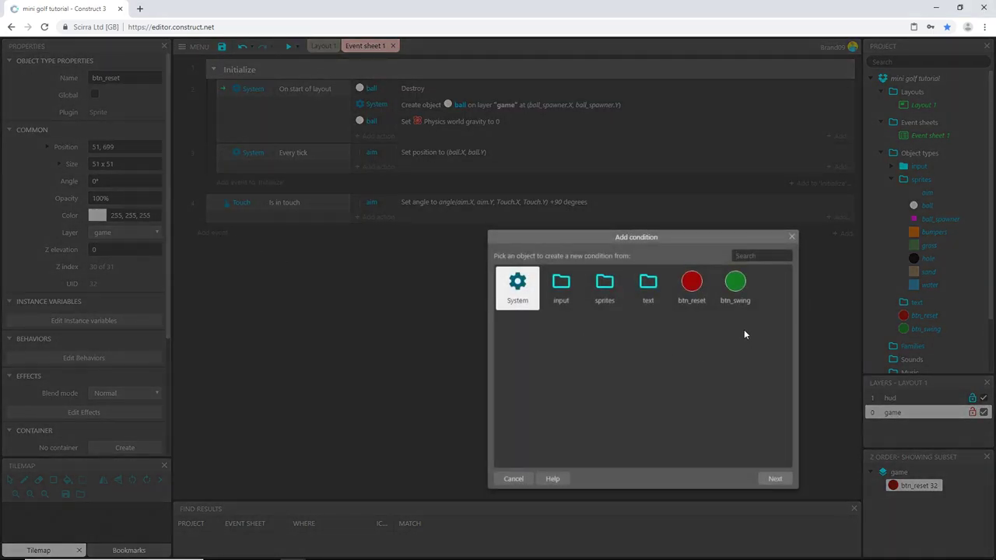
double_click(558, 288)
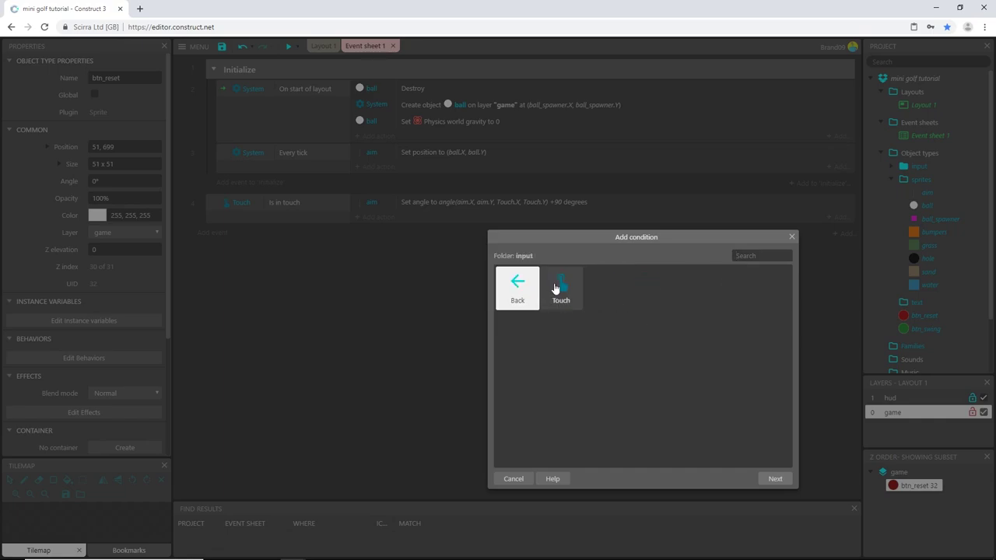
double_click(566, 285)
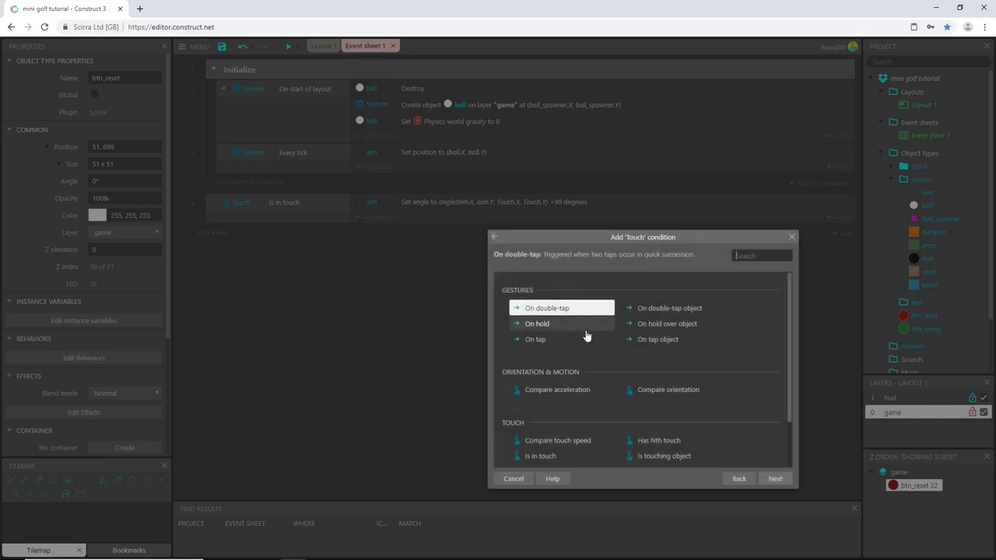
double_click(655, 340)
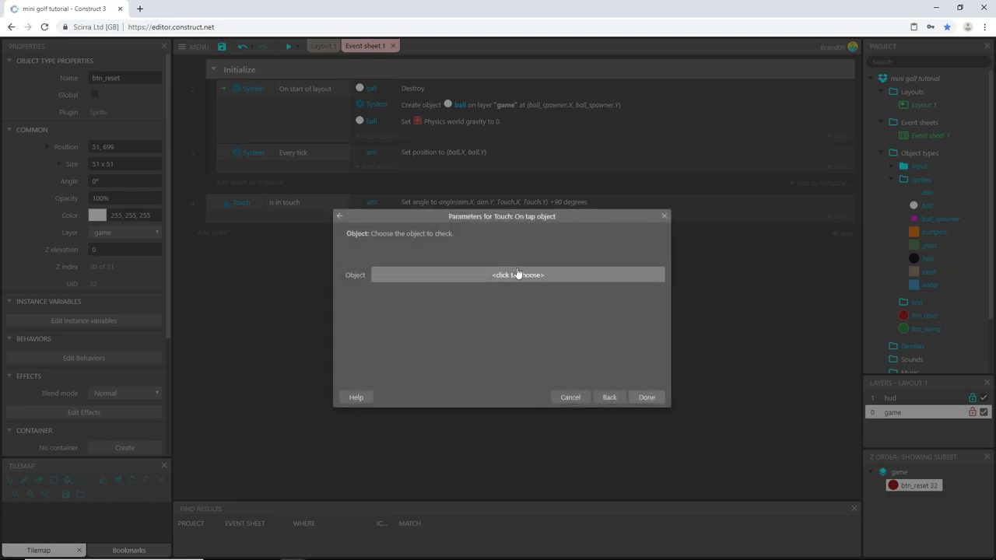
left_click(517, 275)
left_click(401, 310)
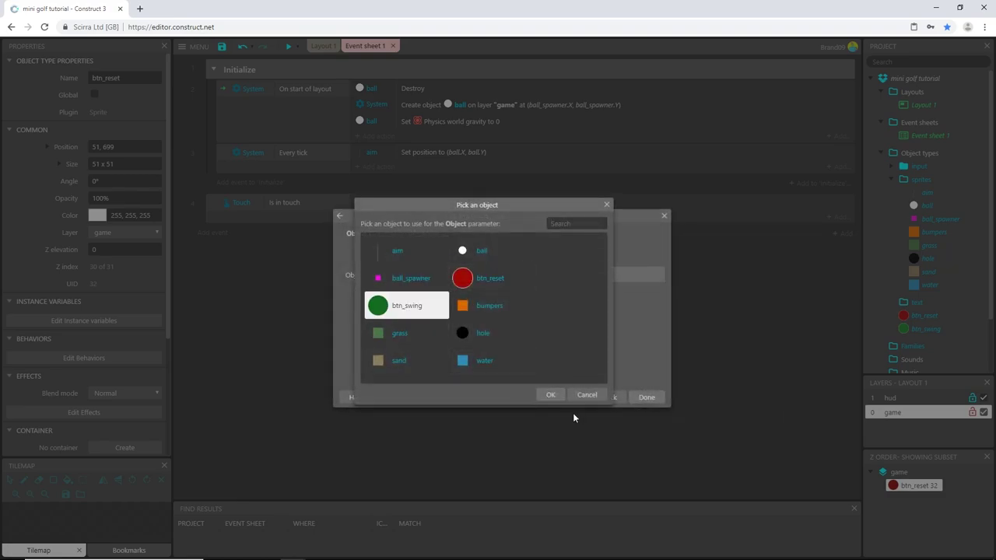
left_click(551, 396)
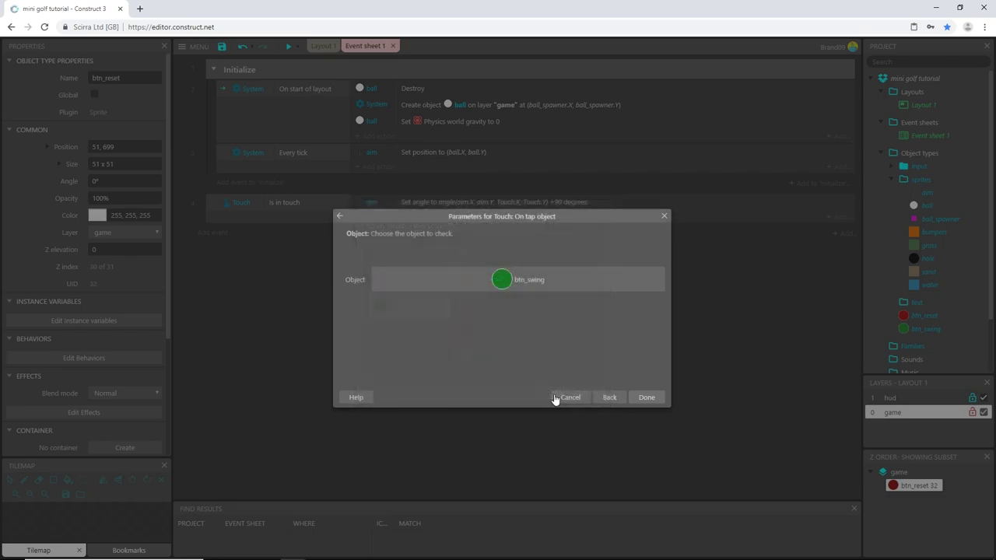
left_click(647, 398)
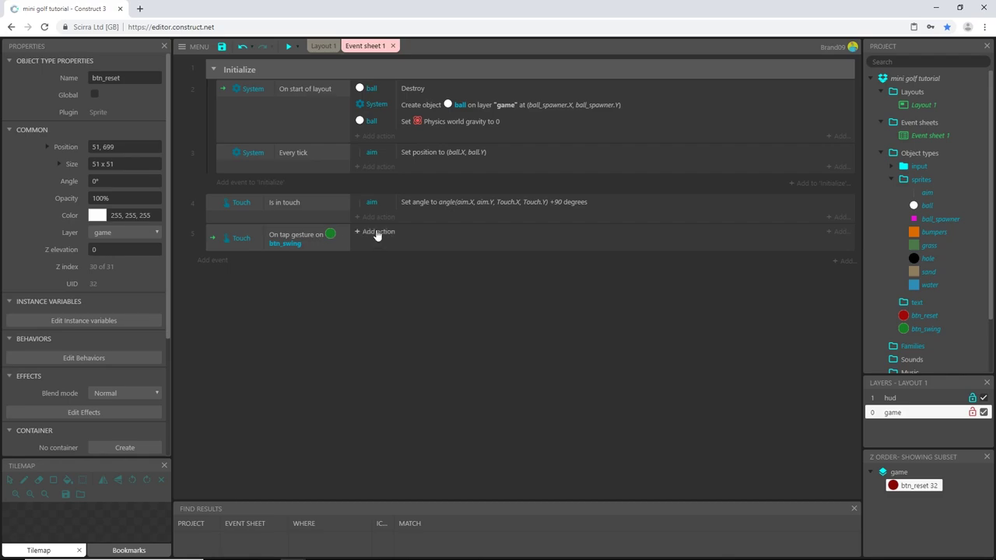
Start a new action on the btn_swing tap event with the ball as its object
left_click(378, 233)
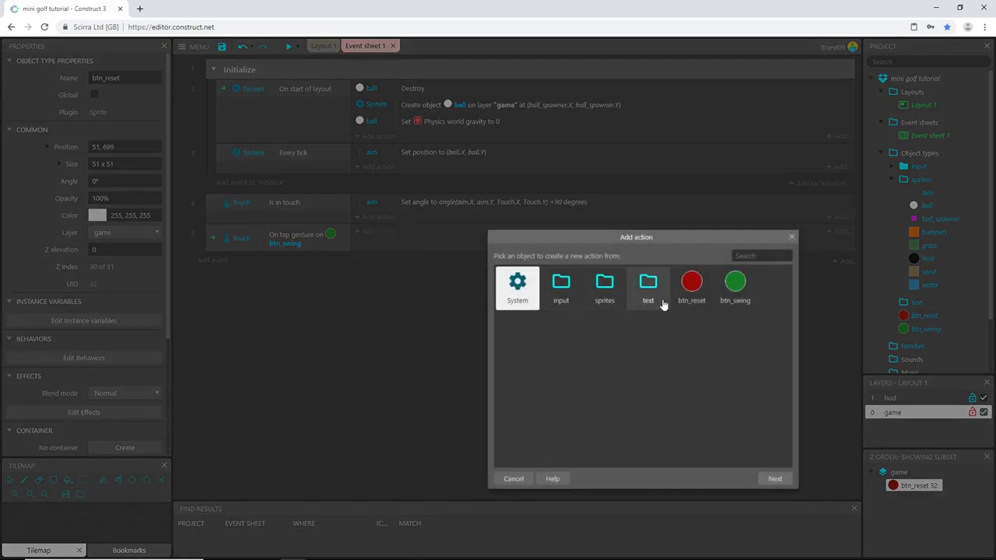
left_click(606, 286)
double_click(606, 284)
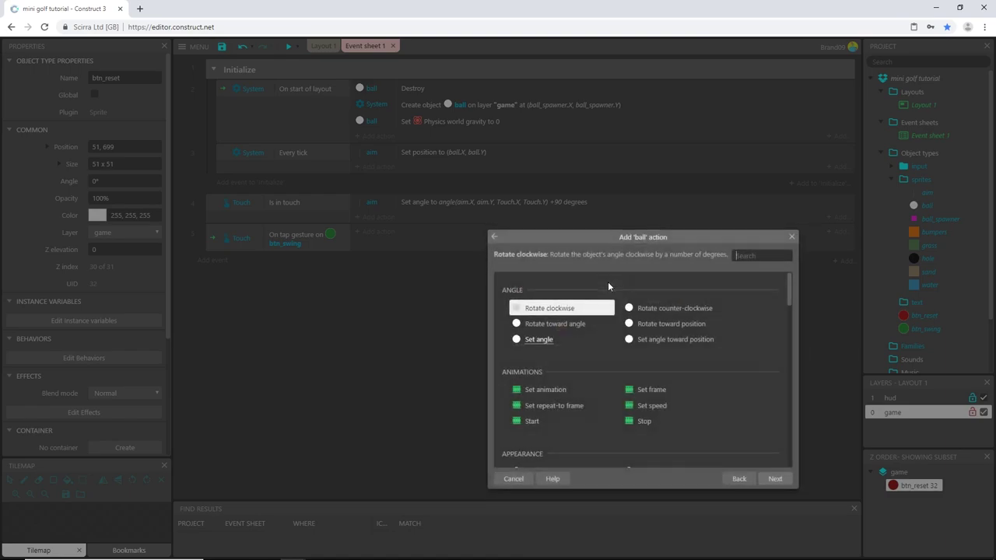
Browse the ball's Physics force actions and select Apply impulse at angle
scroll(593, 348, "down", 5)
scroll(593, 350, "down", 2)
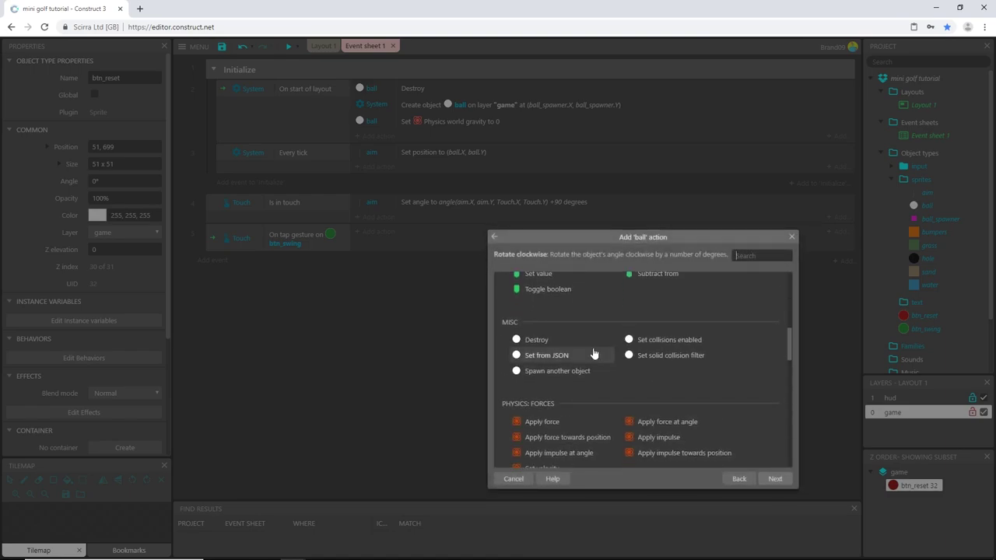
scroll(593, 353, "down", 2)
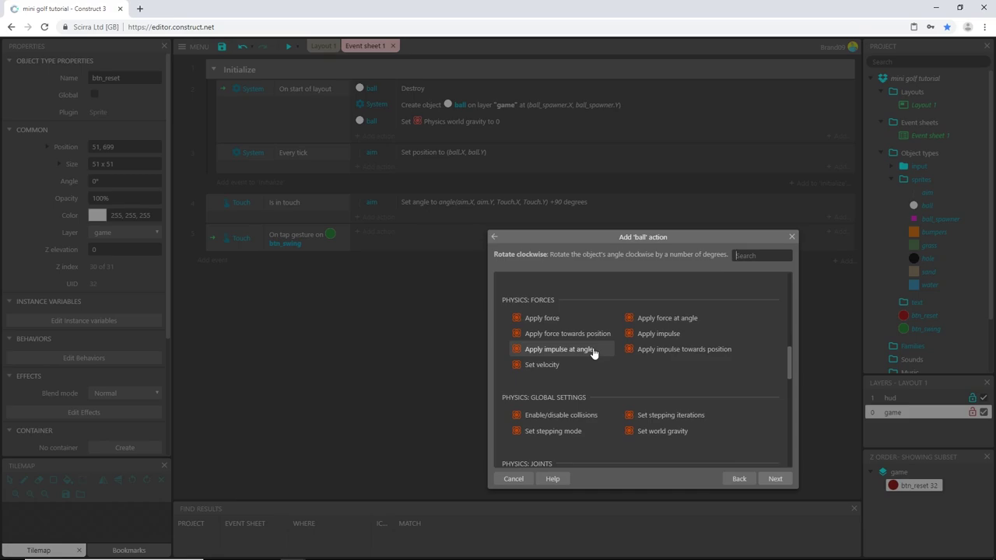
scroll(576, 358, "down", 1)
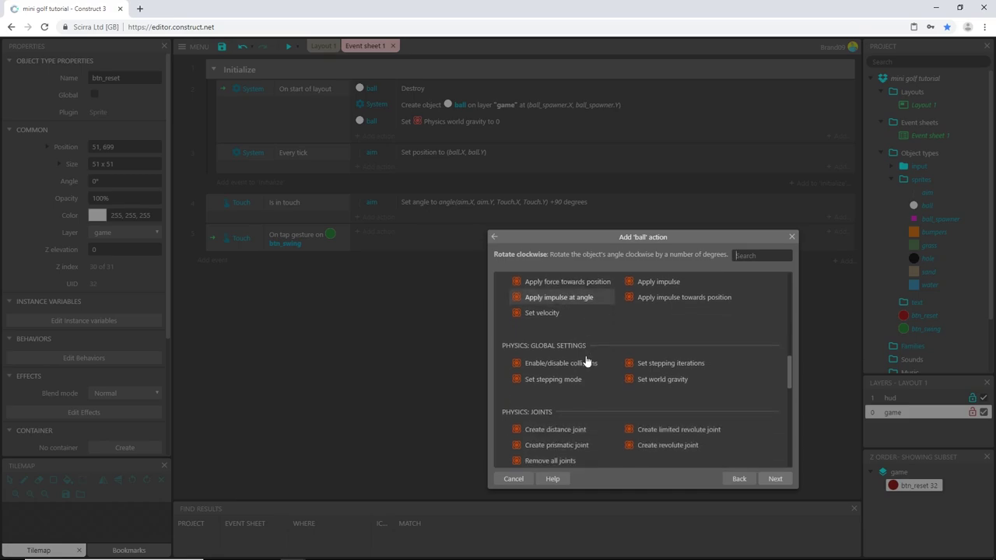
scroll(586, 360, "up", 1)
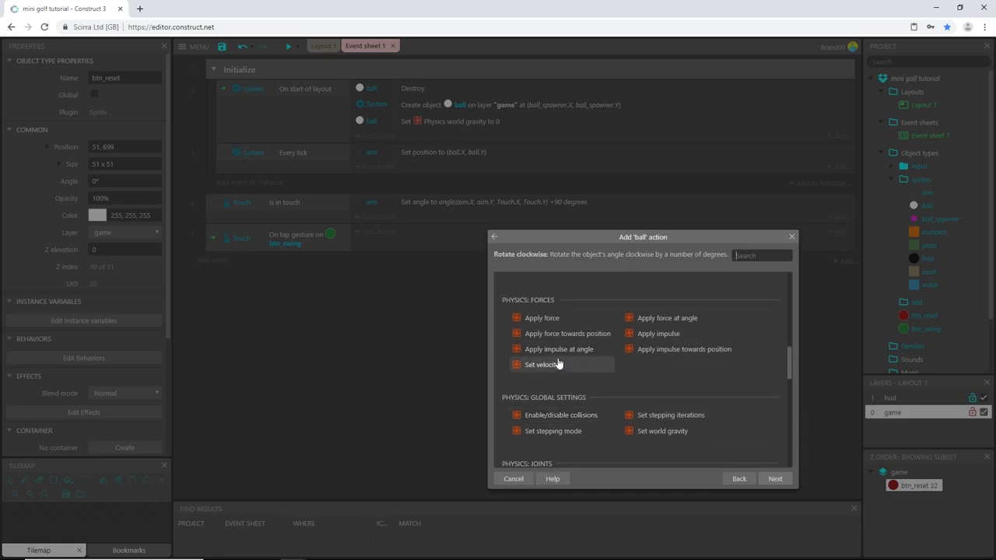
left_click(553, 320)
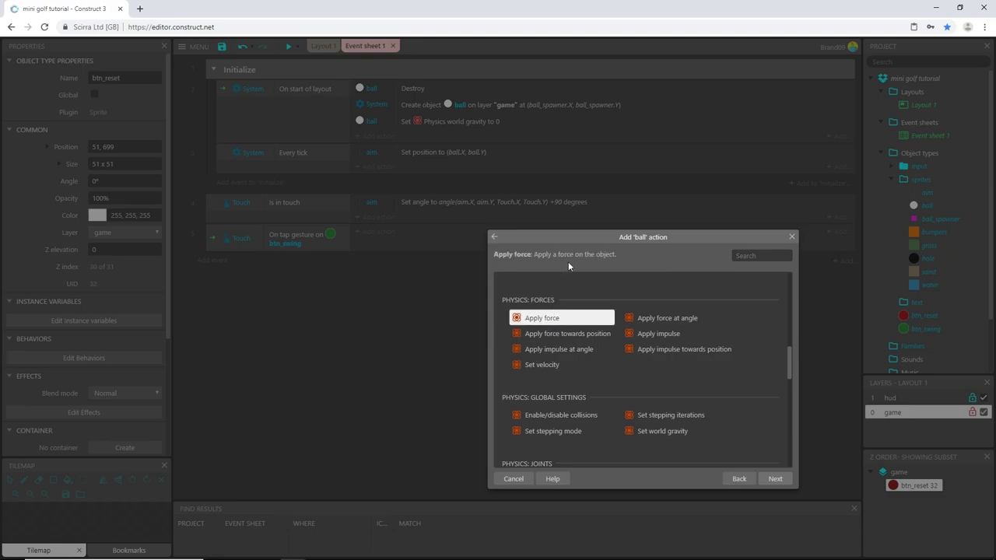
left_click(647, 336)
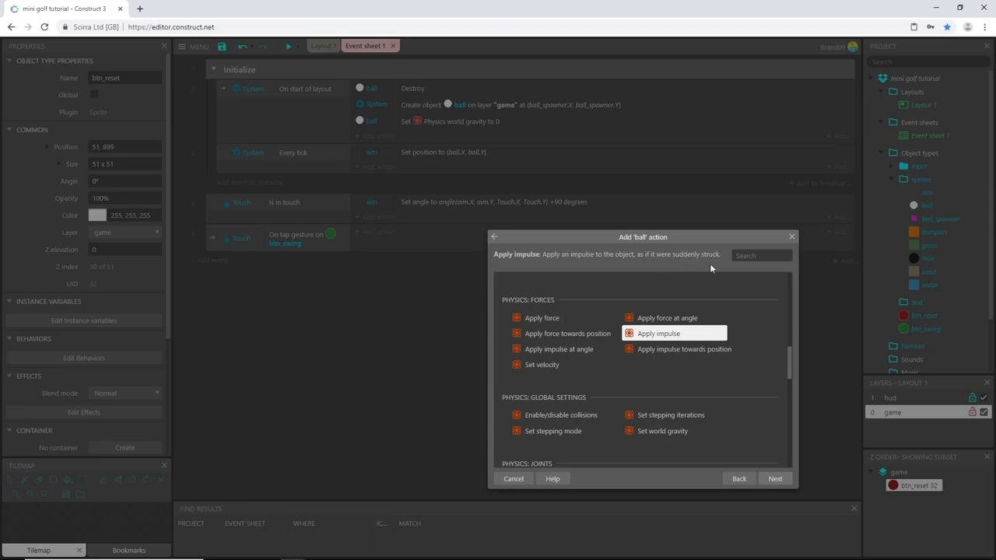
left_click(674, 319)
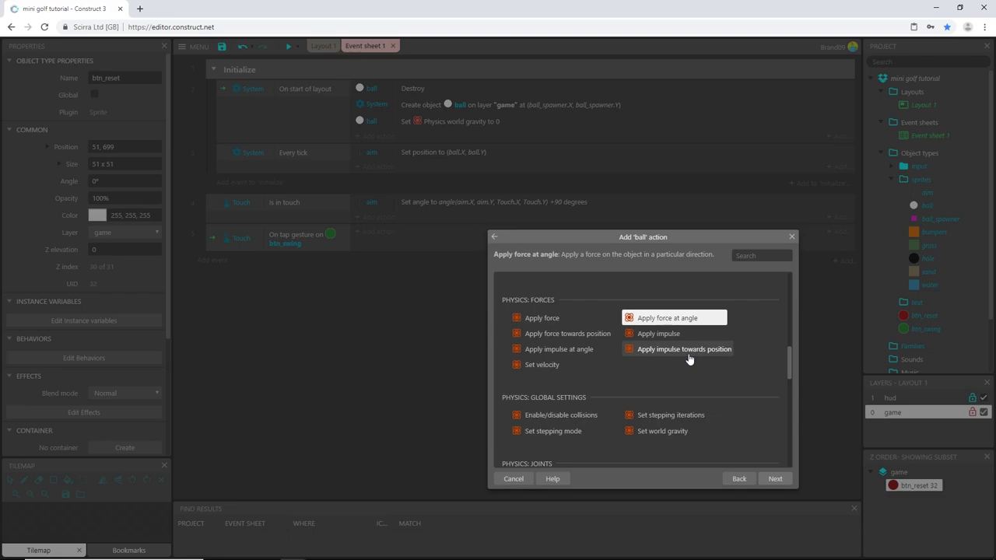
left_click(585, 356)
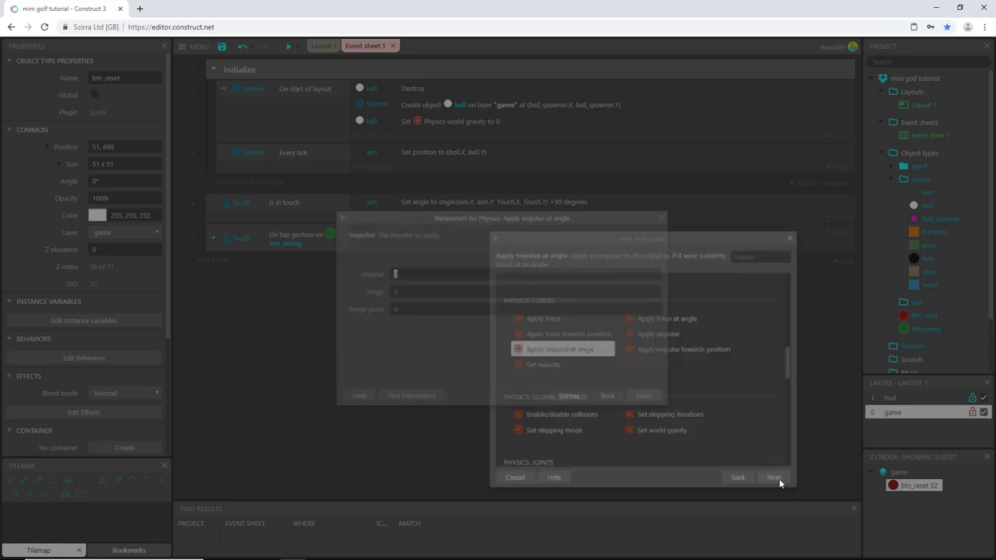
Enter Impulse 20 and Angle aim.Angle for the ball's Apply impulse at angle action
left_click(779, 479)
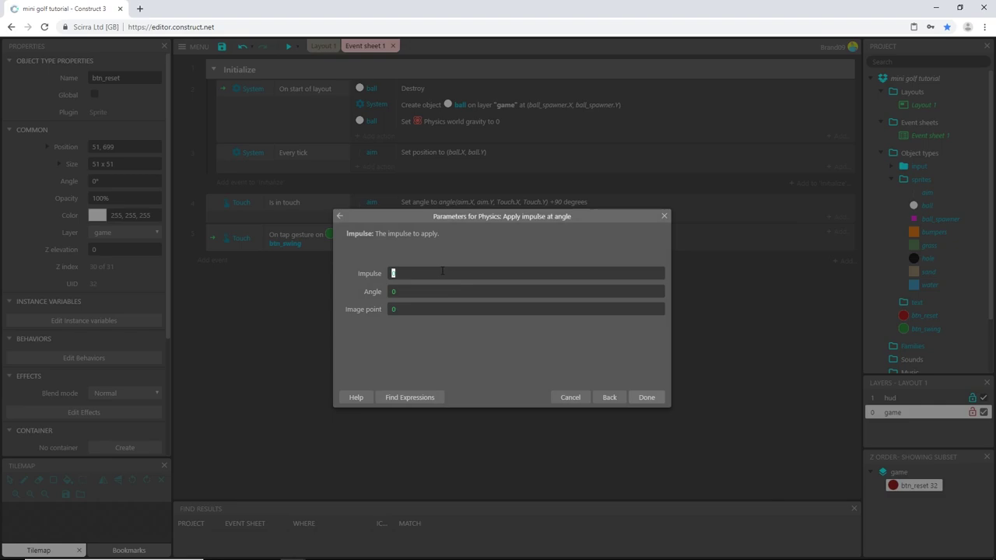
type("20")
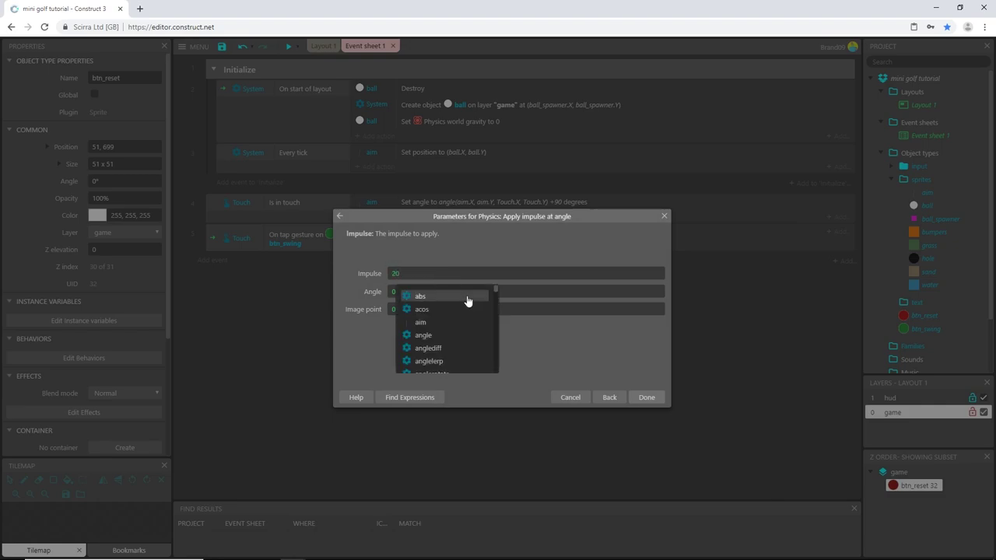
left_click(459, 293)
left_click_drag(412, 294, 371, 290)
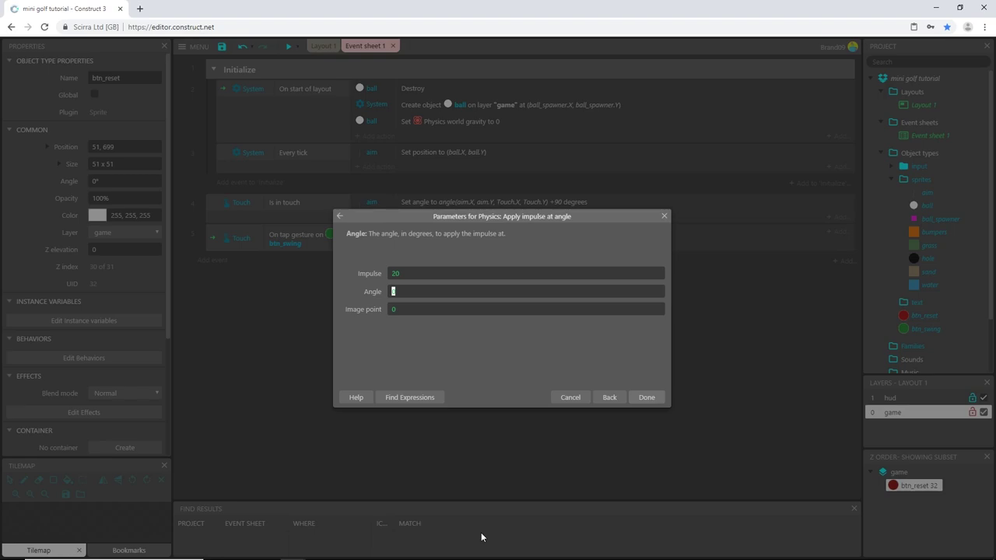
type("aim")
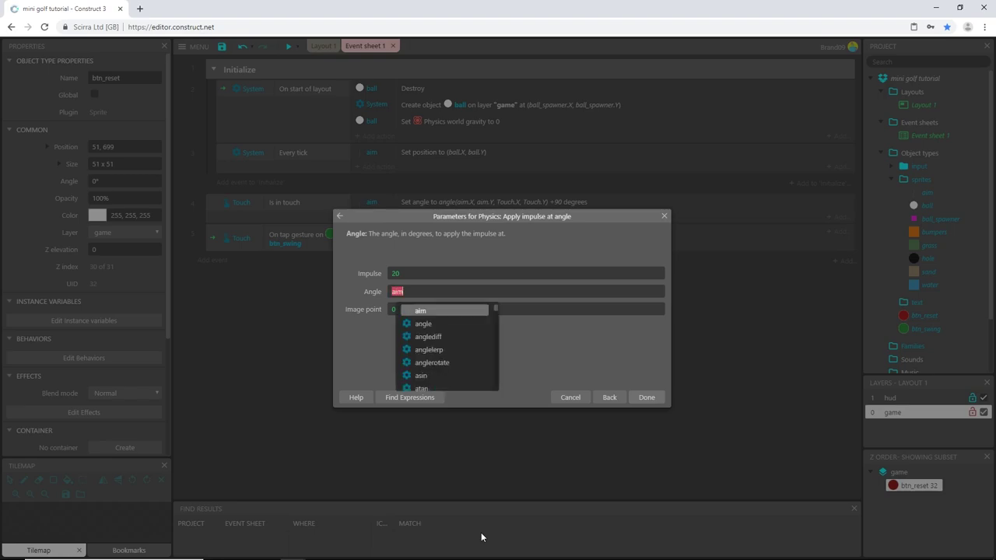
type(".")
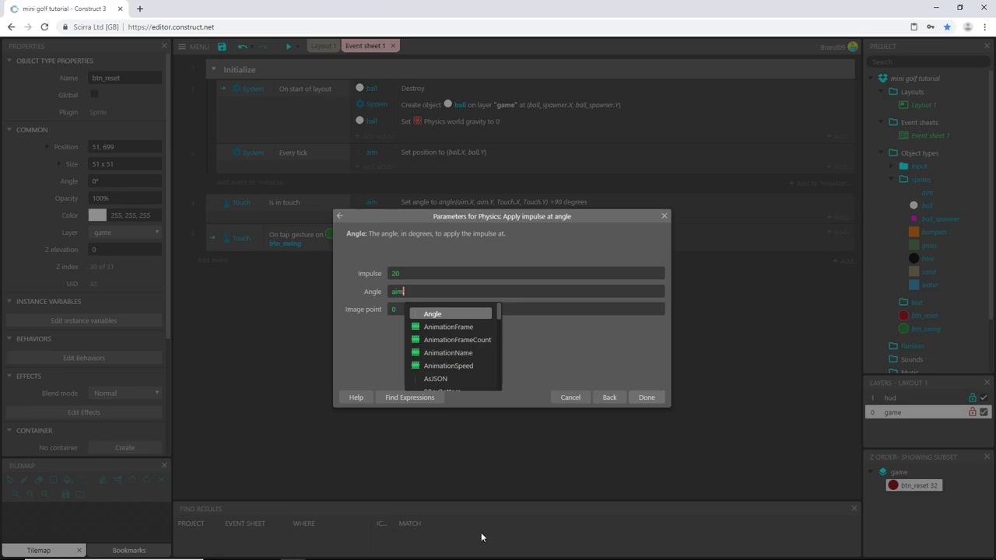
key("Return")
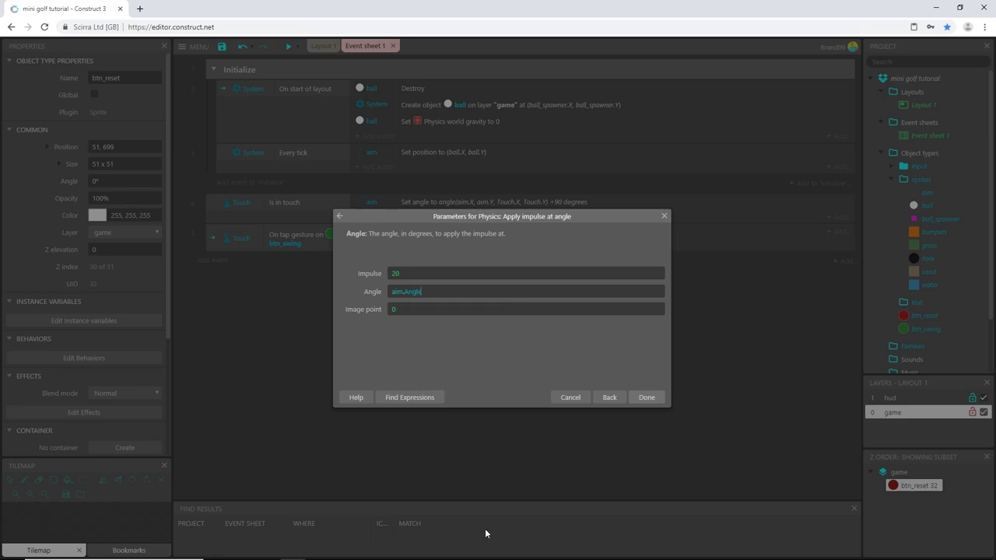